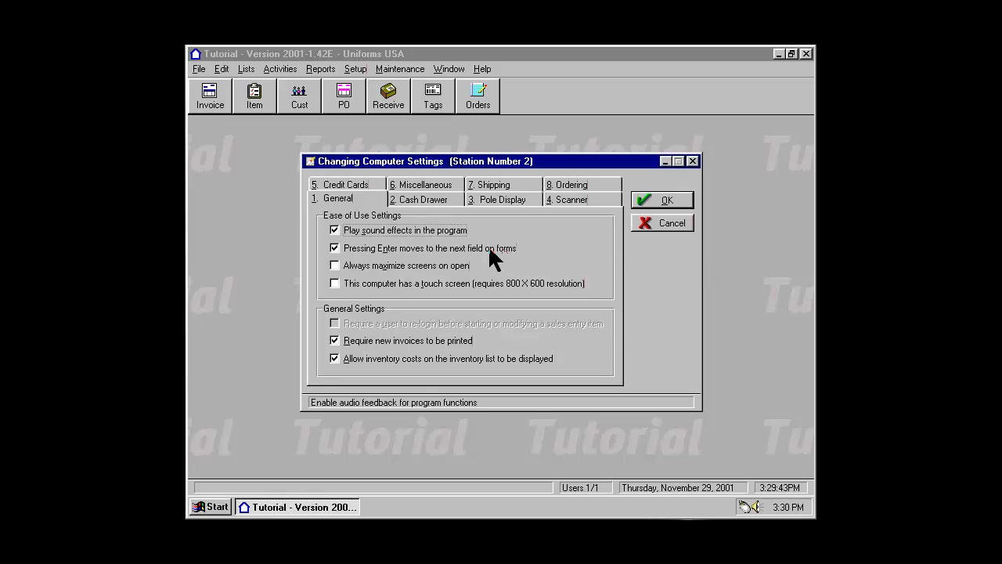
- Enable always maximizing screens on open for this computer
left_click(450, 267)
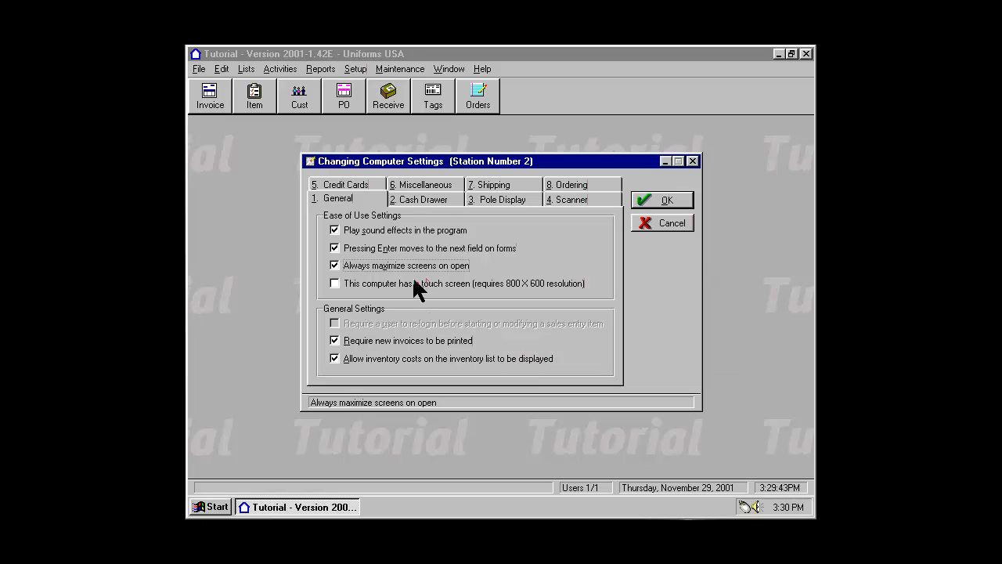
- Enable cash drawer control, keep it connected to the receipt printer with model Epson, and choose the Epson Receipt printer
left_click(423, 202)
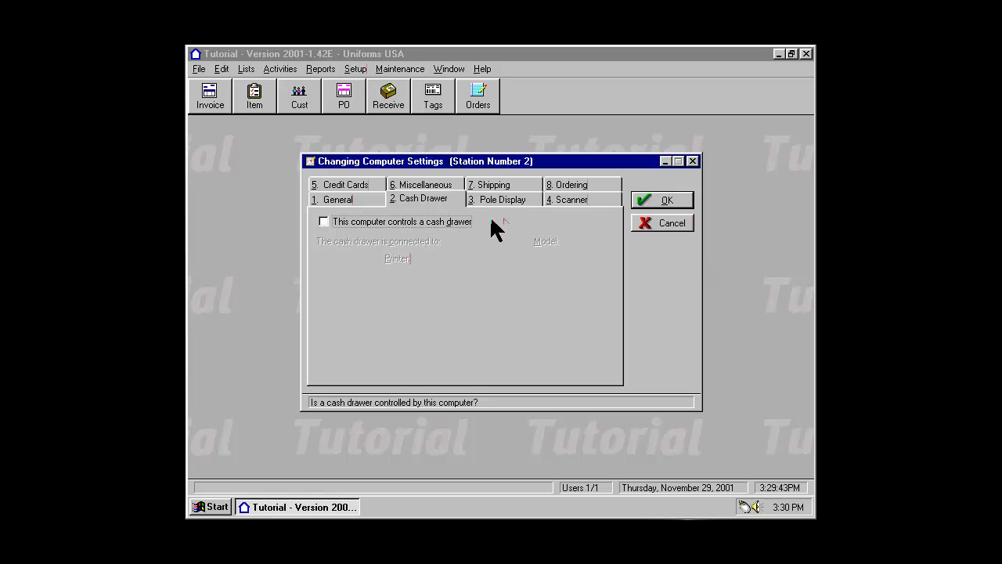
left_click(465, 222)
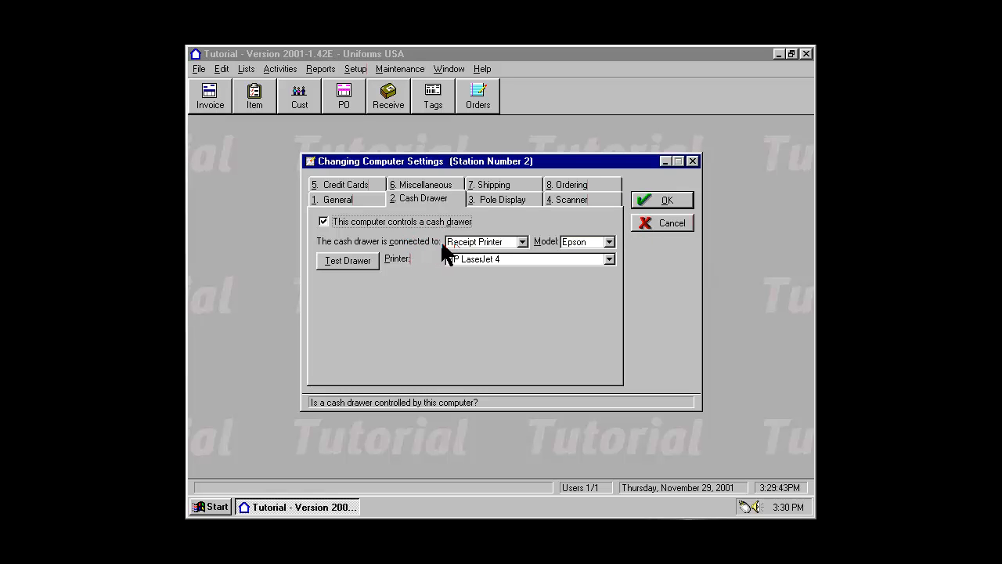
left_click(493, 244)
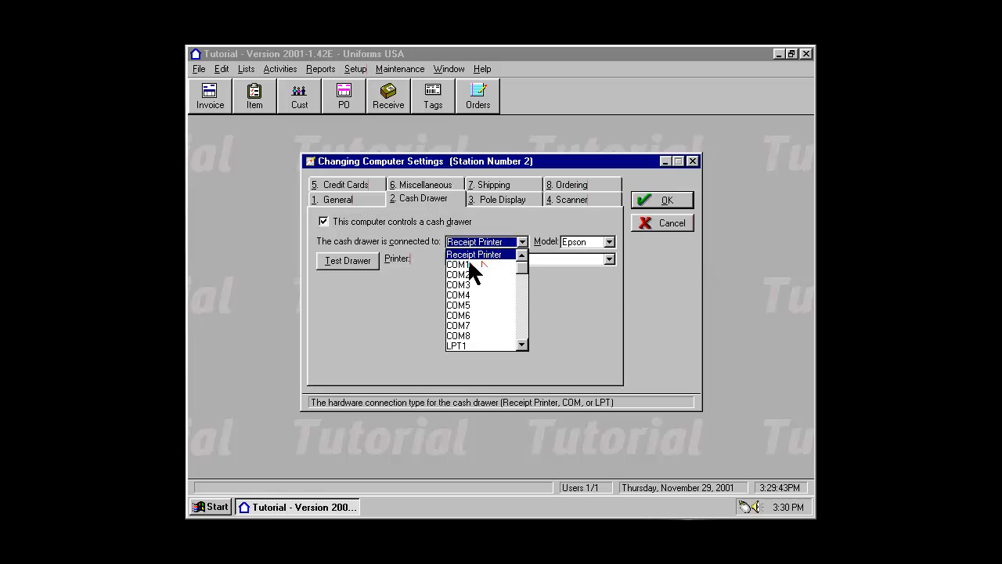
left_click(491, 242)
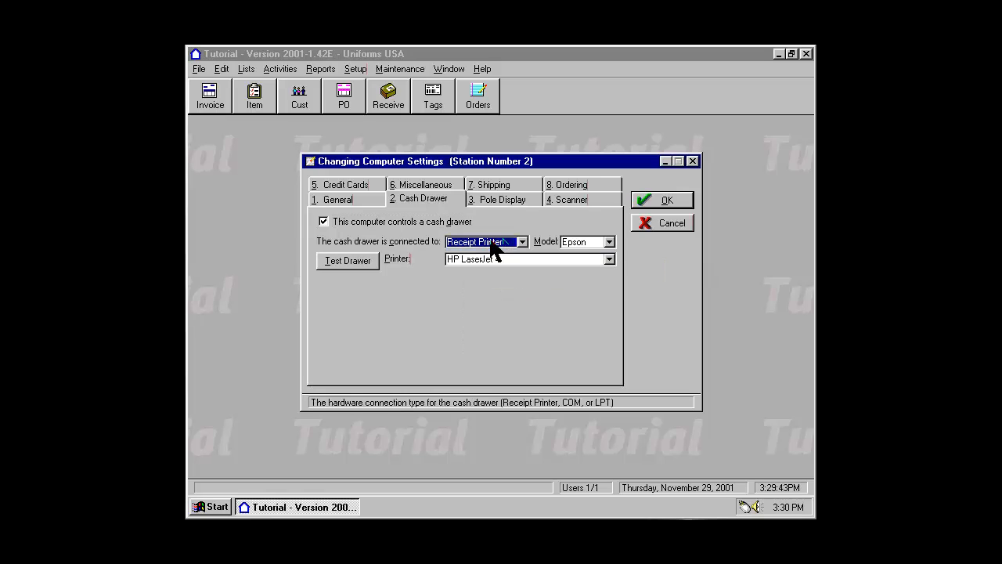
left_click(595, 244)
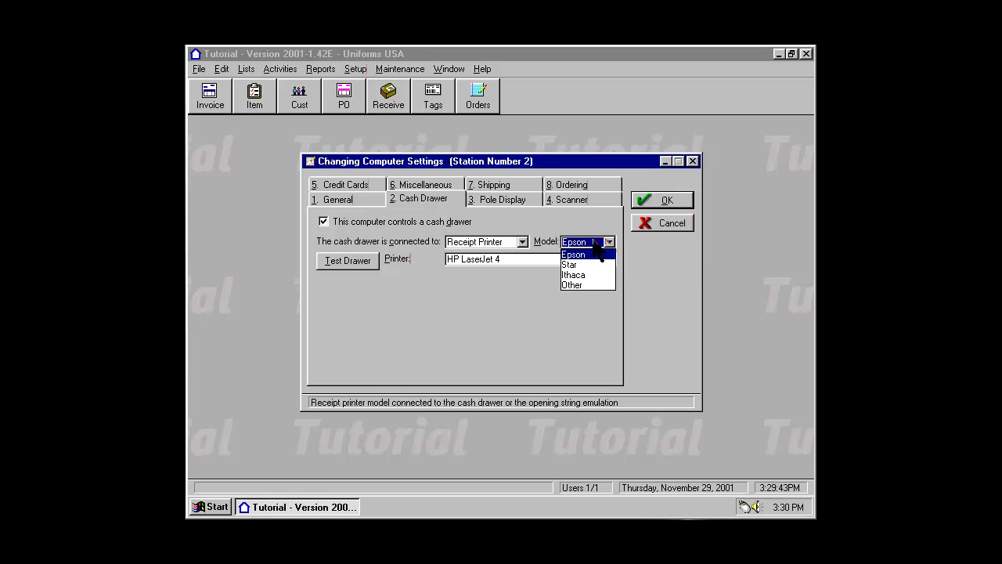
left_click(595, 243)
left_click(509, 260)
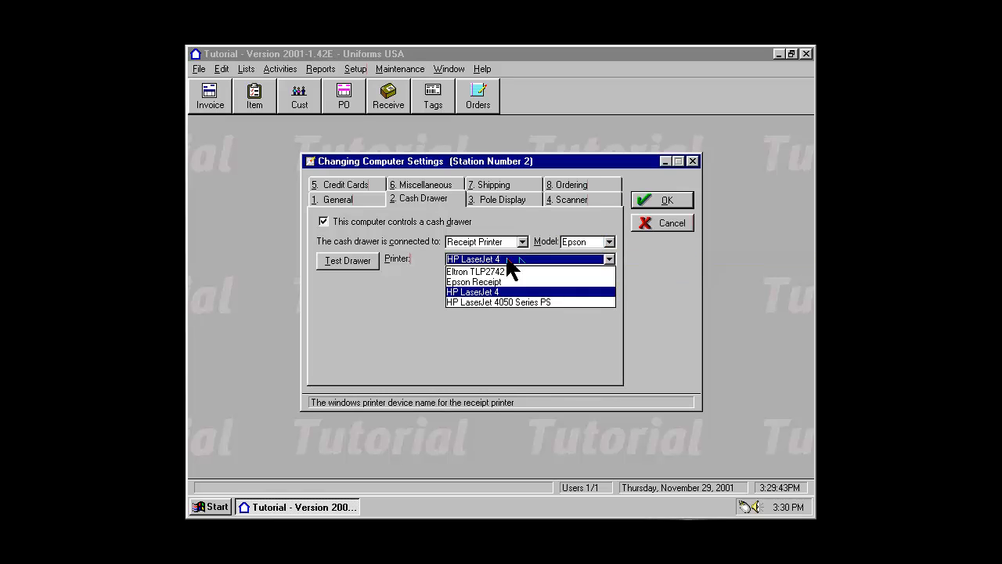
left_click(497, 280)
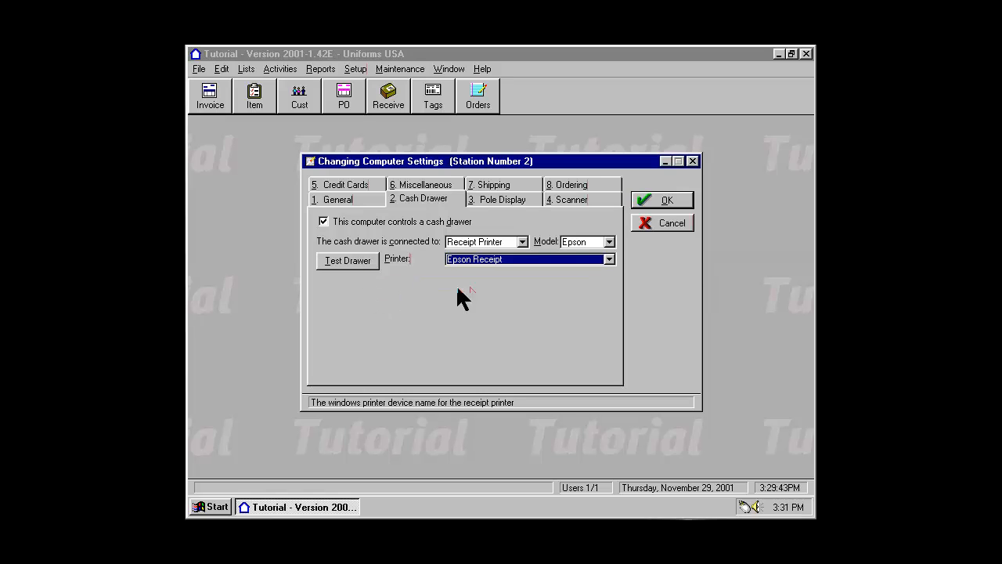
- Try the cash drawer on COM1 with the opening string 7,7, and turn cash drawer control off
left_click(499, 243)
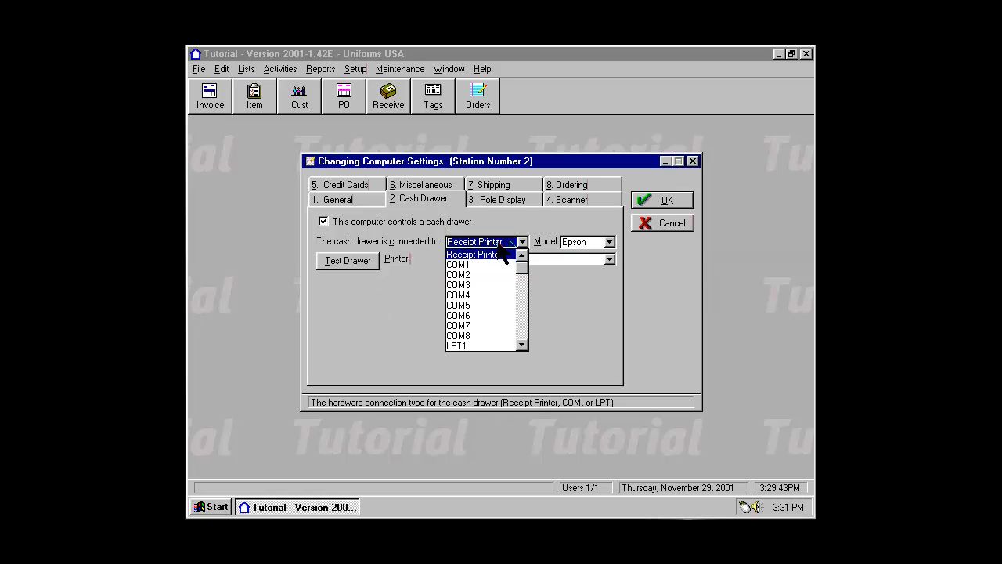
left_click(473, 264)
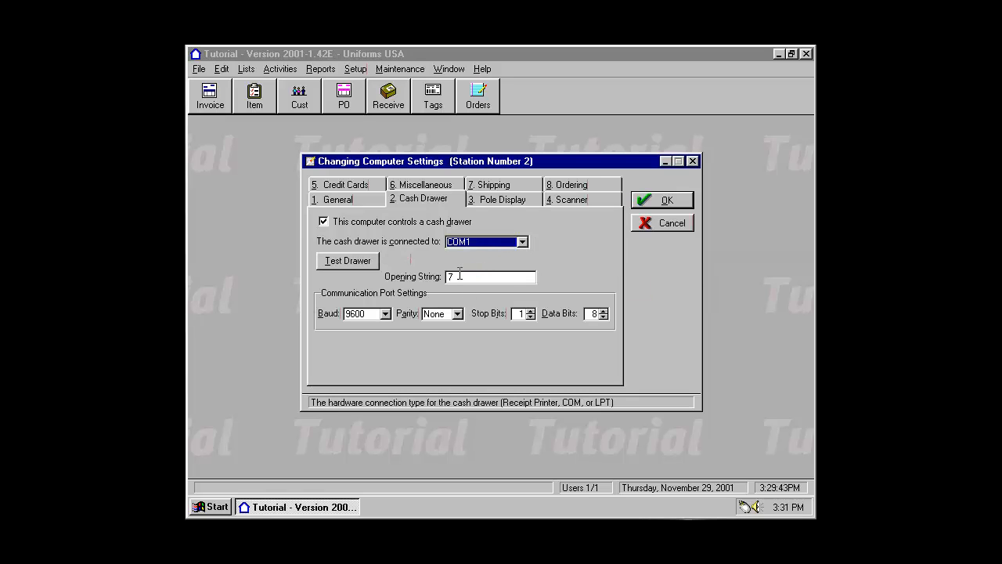
left_click(461, 277)
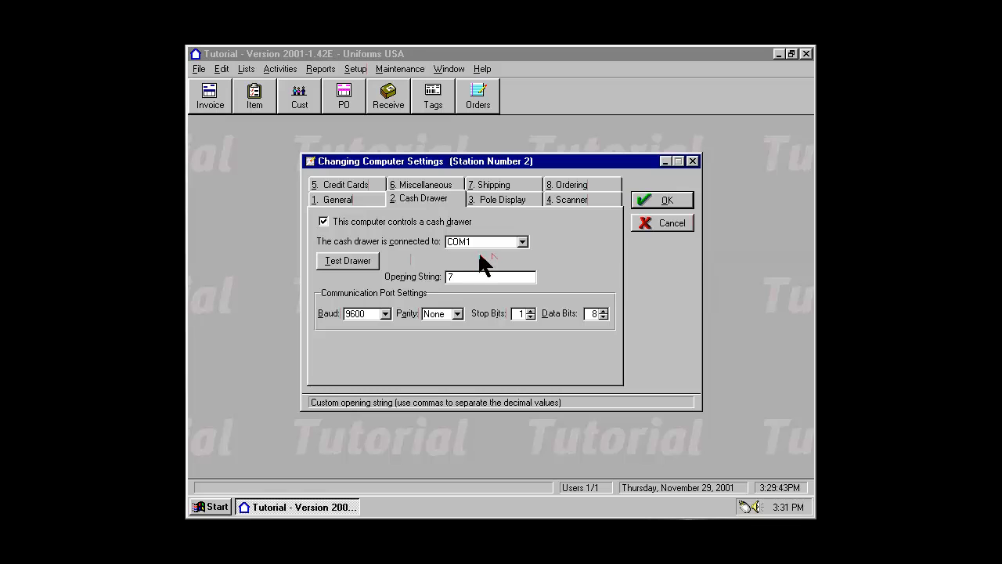
mouse_move(461, 240)
type(",7")
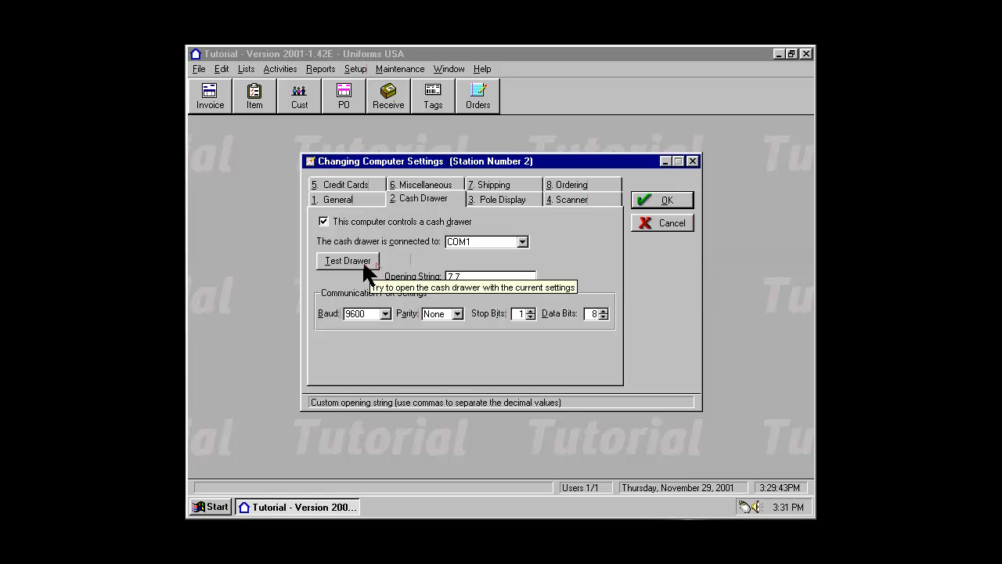
left_click(416, 221)
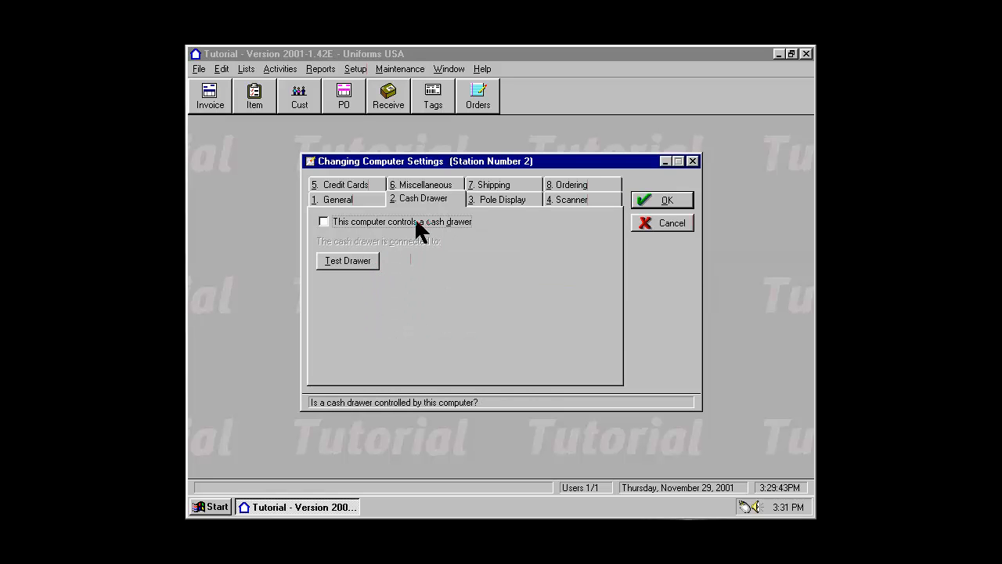
- Enable the customer pole display for this computer and choose the Logic Controls - PD3000 model
left_click(504, 199)
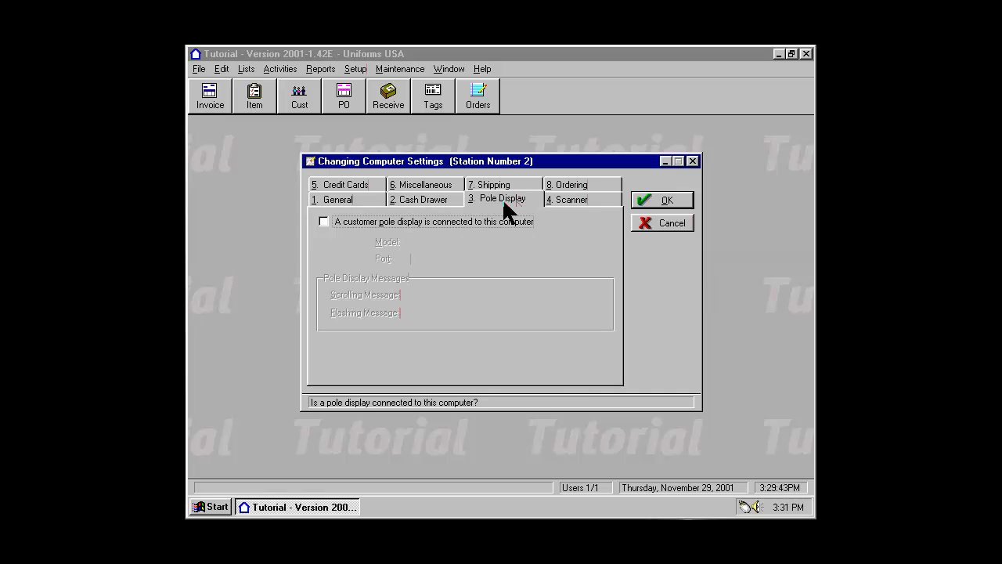
left_click(504, 223)
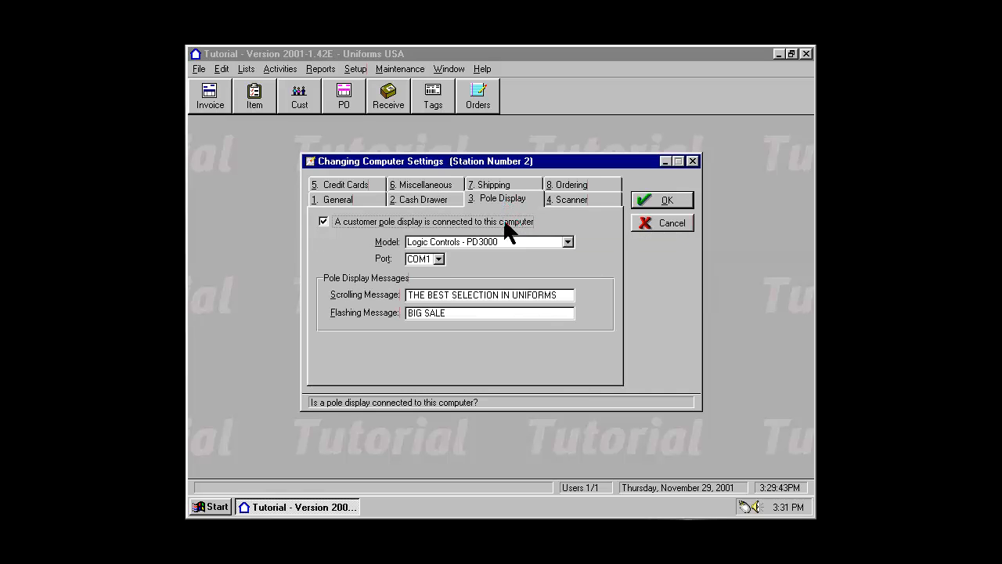
left_click(505, 242)
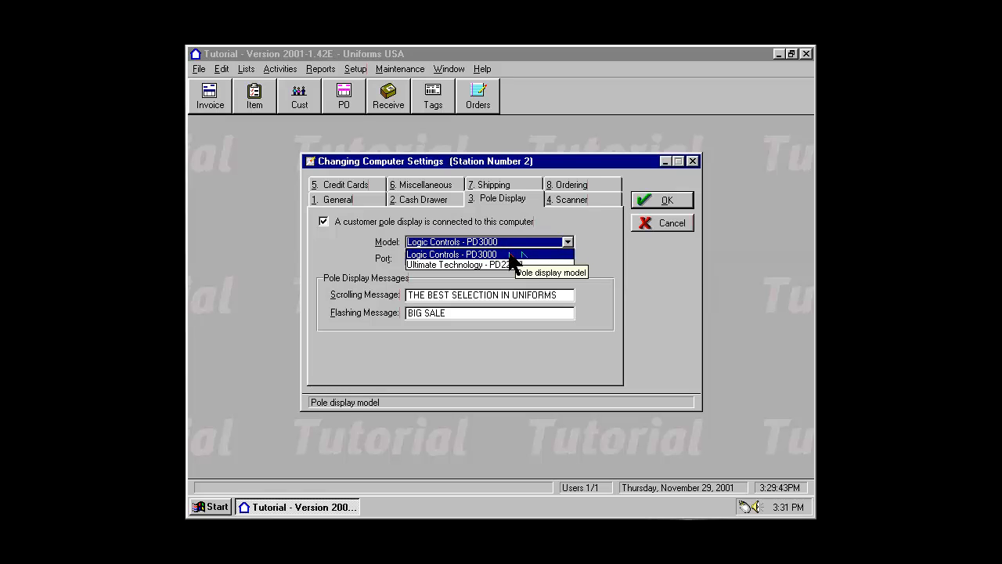
left_click(509, 255)
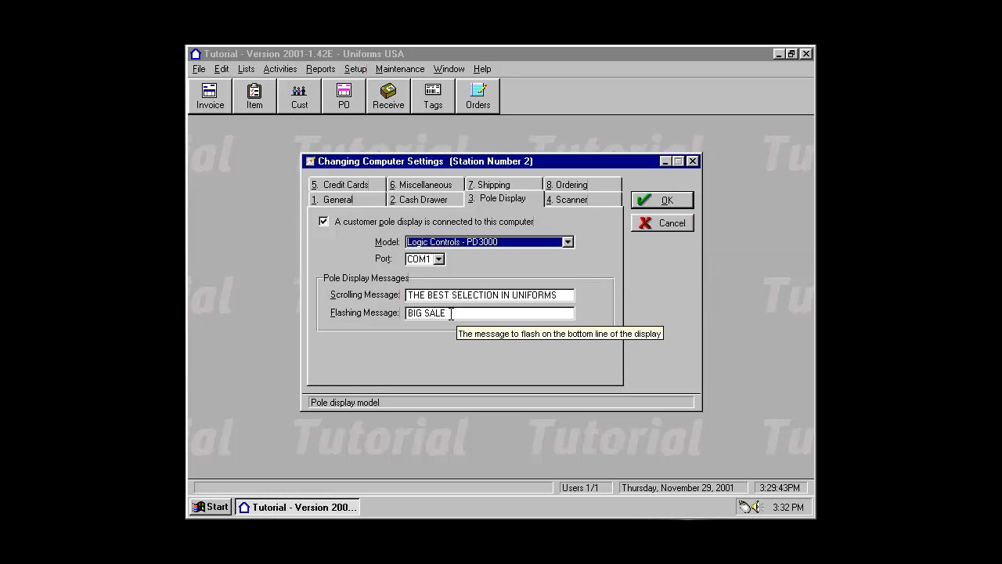
left_click(468, 222)
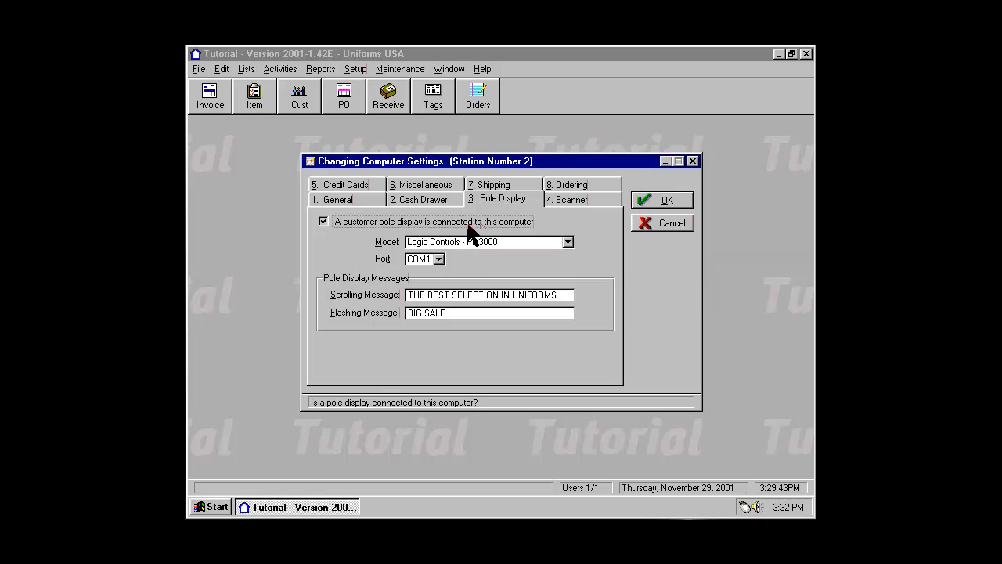
- Try the serial connection for the barcode scanner and set it back to the keyboard connection
left_click(573, 198)
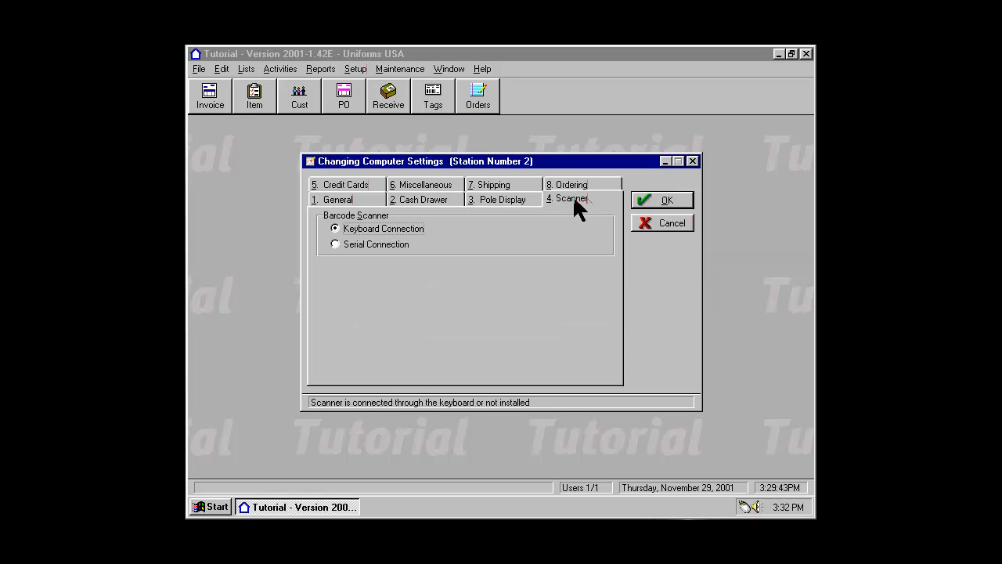
left_click(404, 242)
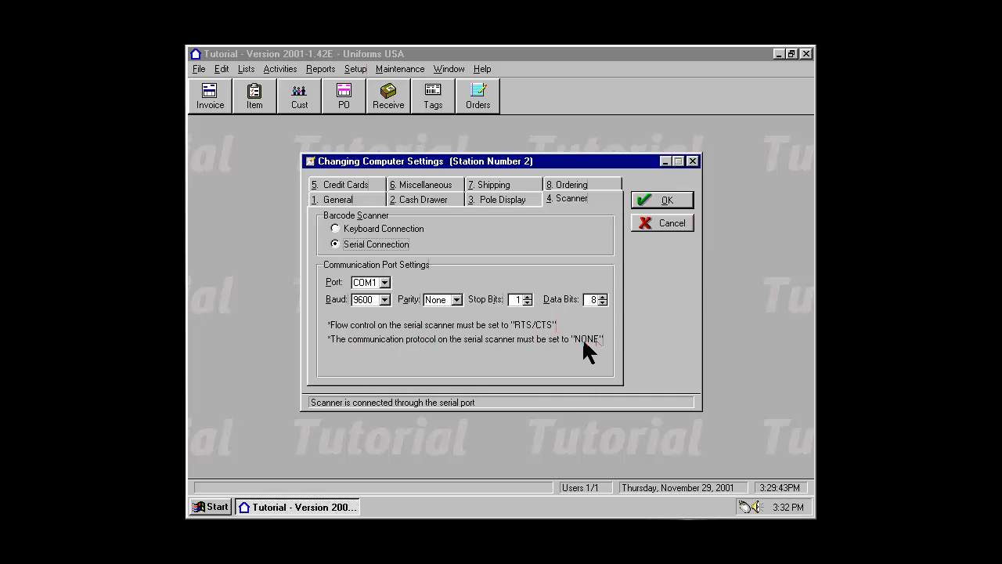
left_click(400, 227)
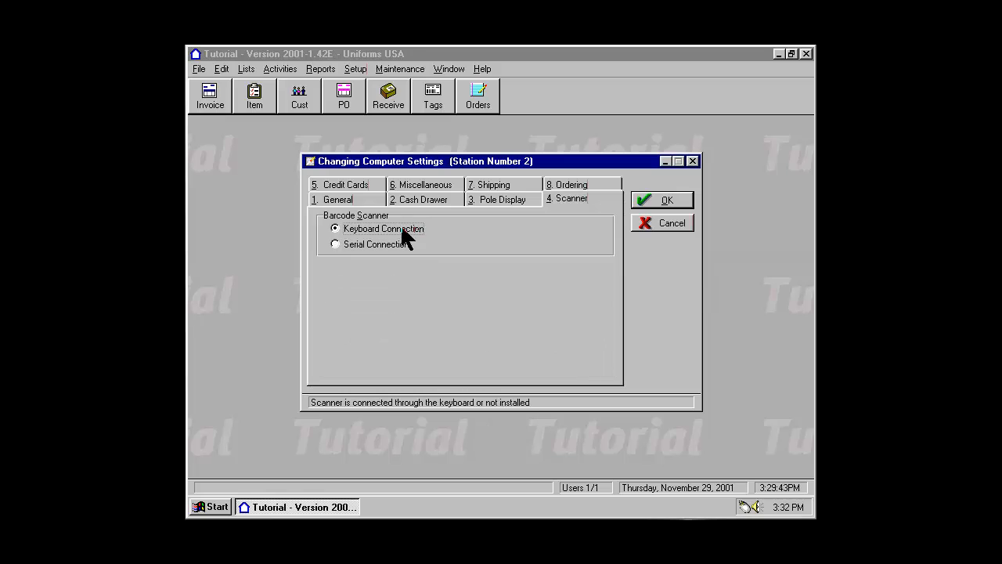
- Try enabling ICVerify for credit card processing and switch it off again
left_click(356, 185)
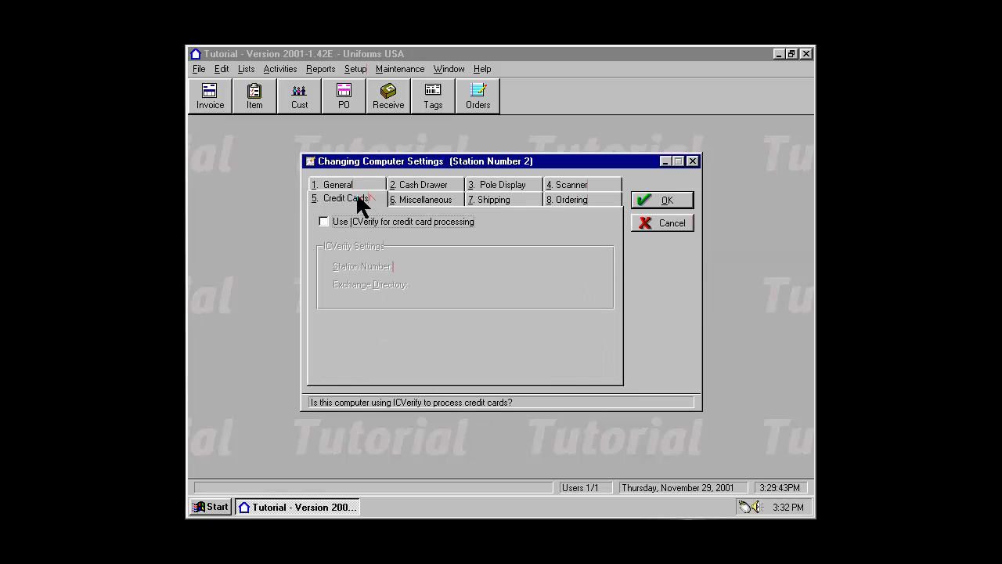
left_click(451, 222)
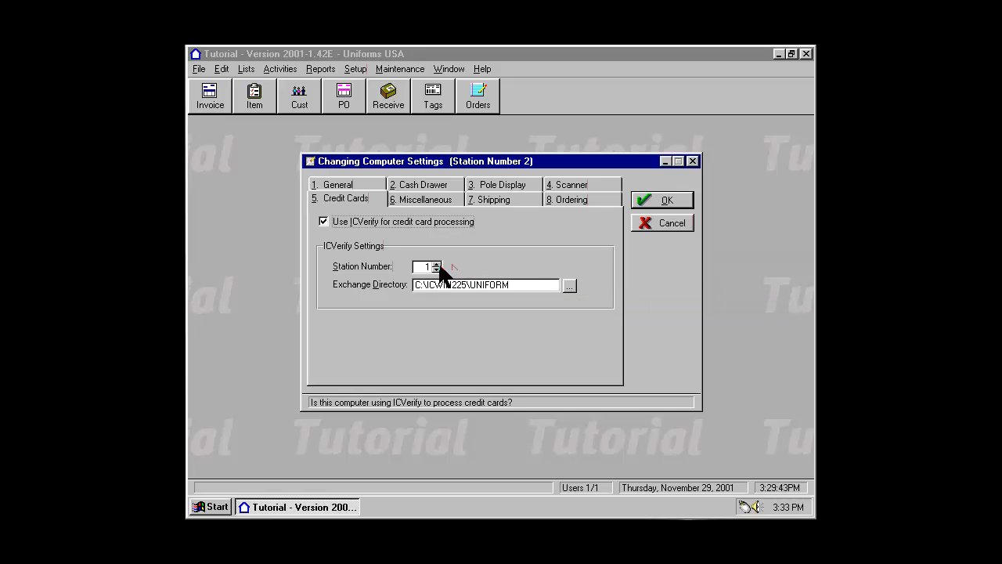
left_click(443, 222)
- Try enabling the pause in tag printing and switch it off again
left_click(446, 197)
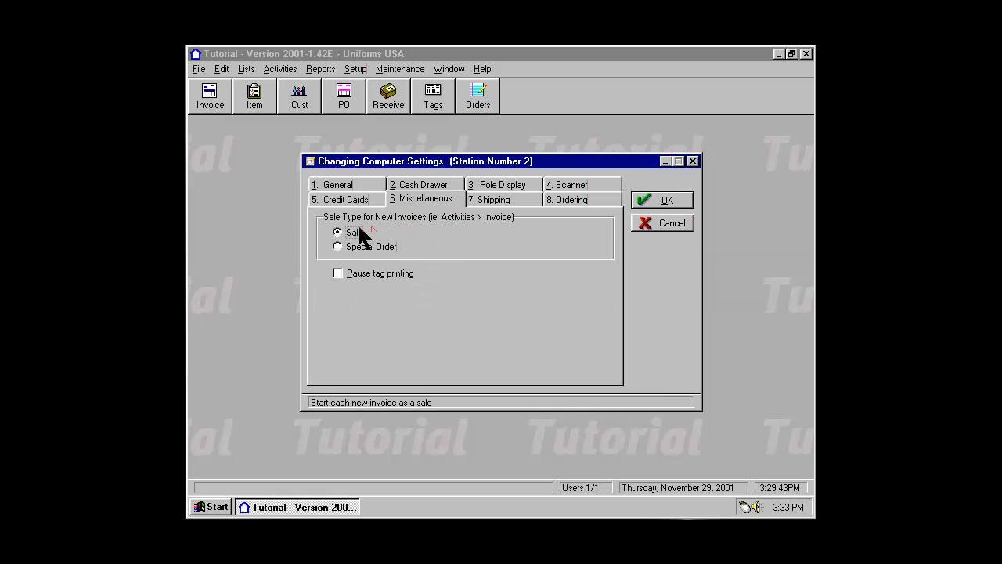
left_click(403, 274)
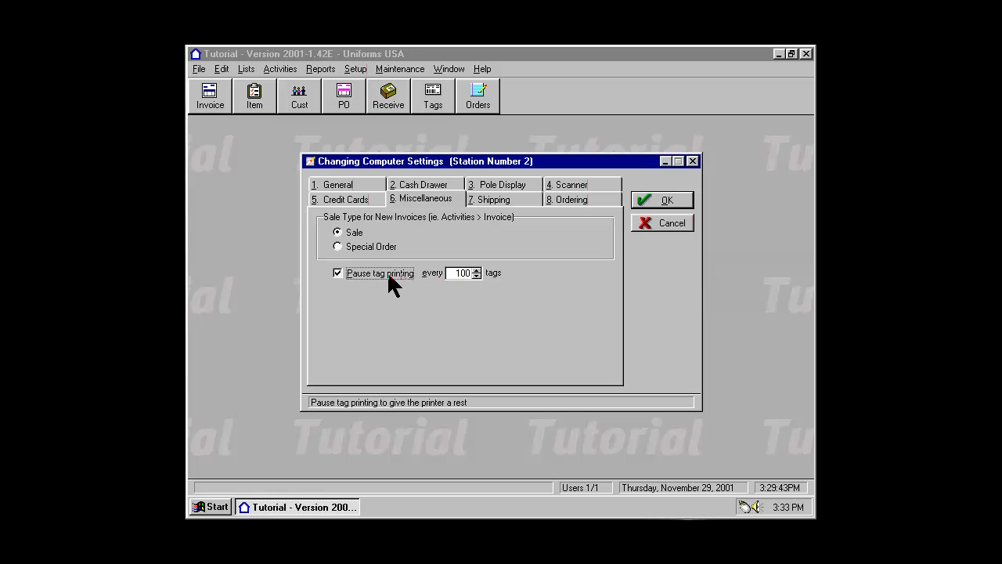
left_click(386, 269)
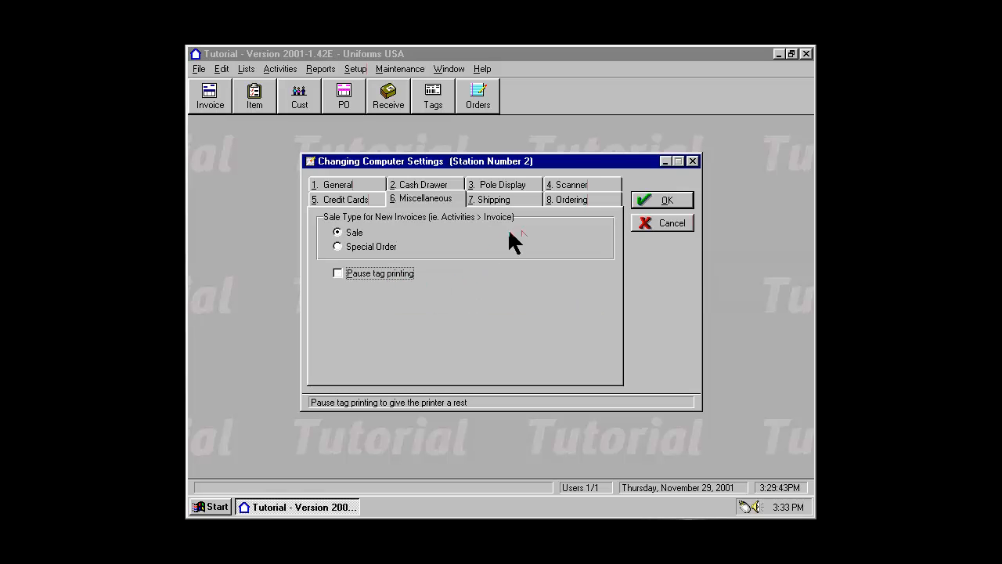
- Review the computer's shipping and ordering settings and return to the general settings
left_click(526, 201)
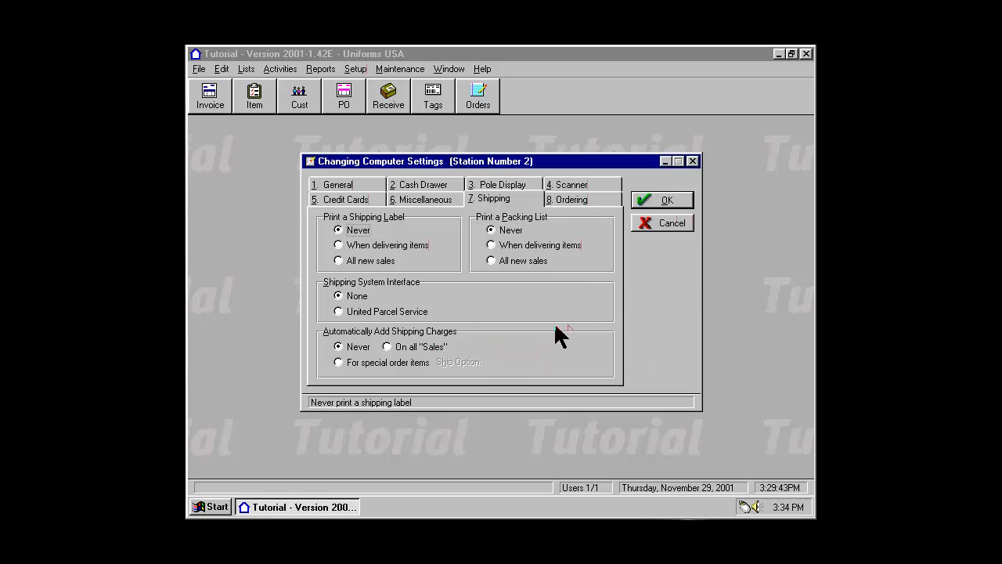
left_click(597, 200)
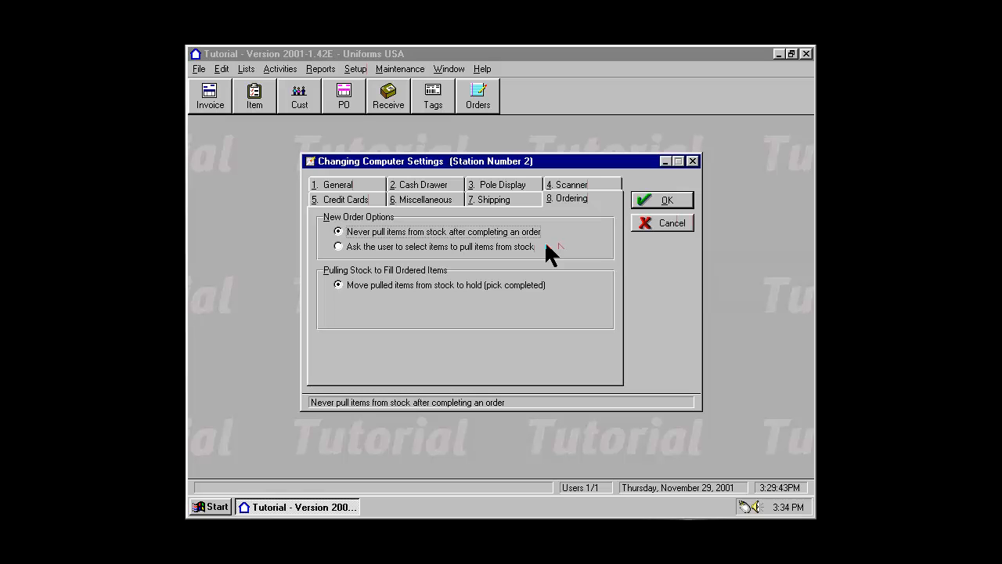
left_click(373, 185)
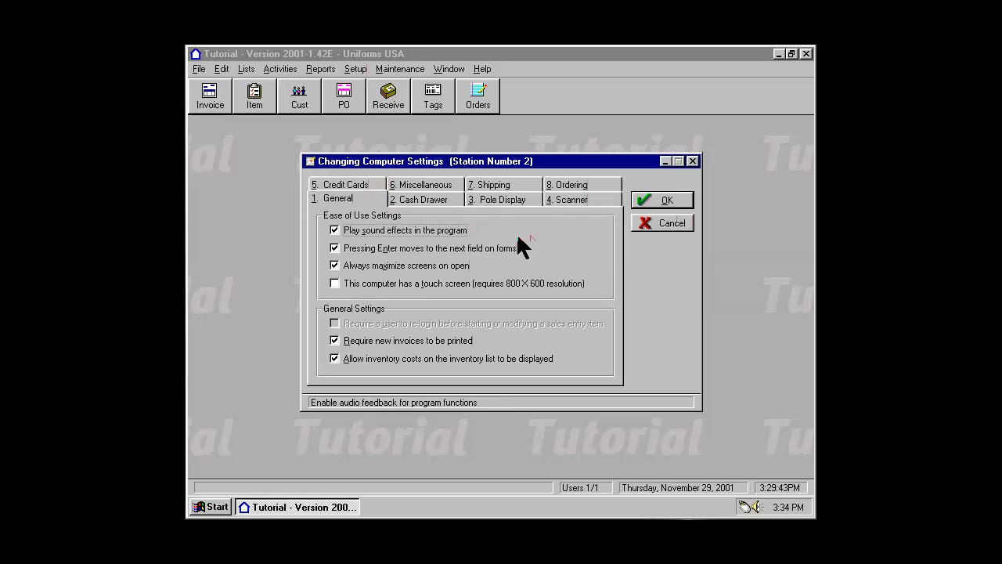